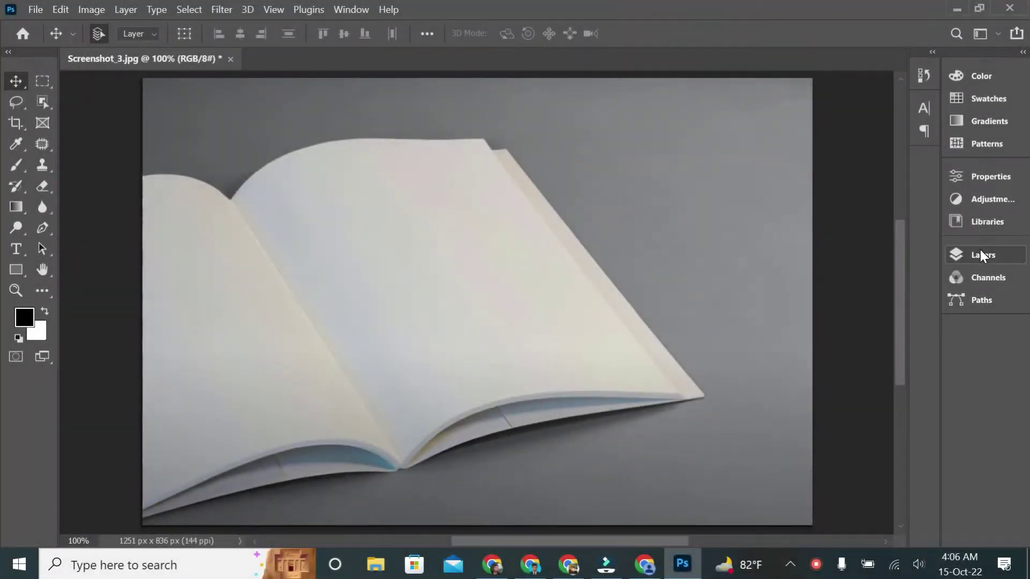
Draw a 601 × 675 px rectangle shape over the book photo
click(981, 252)
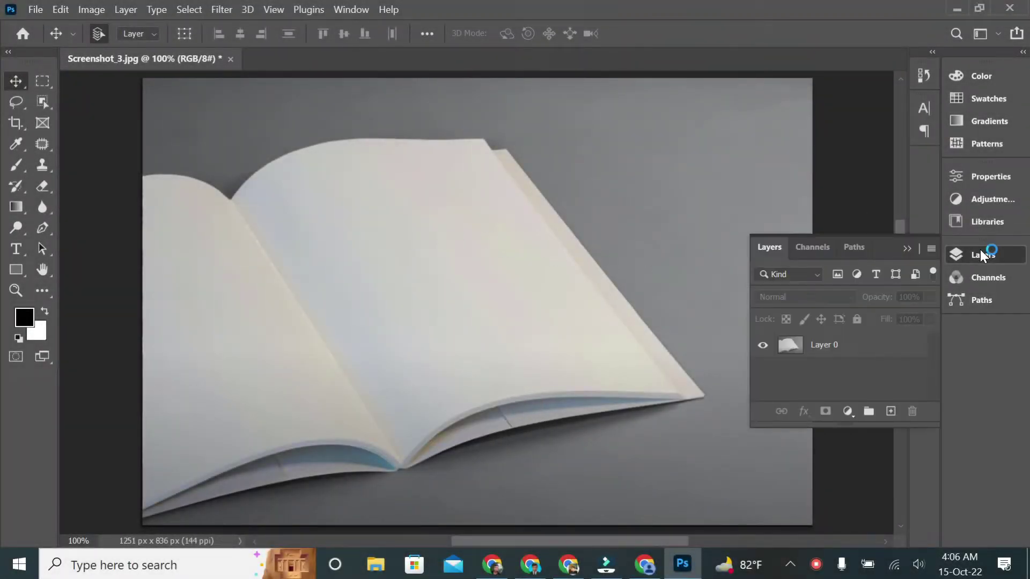
click(981, 253)
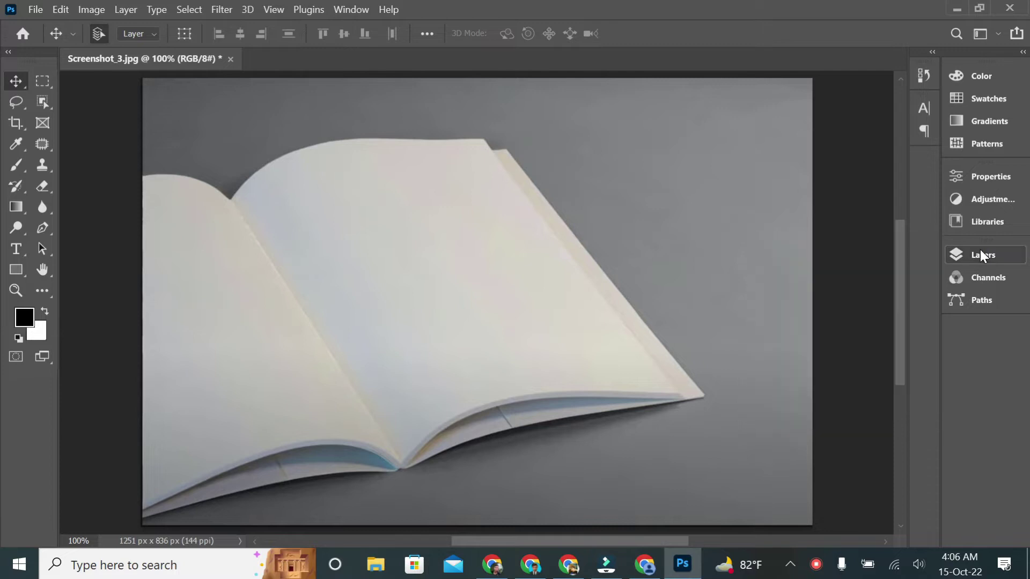
click(17, 270)
mouse_move(220, 141)
mouse_down()
mouse_move(549, 491)
mouse_move(543, 502)
mouse_up()
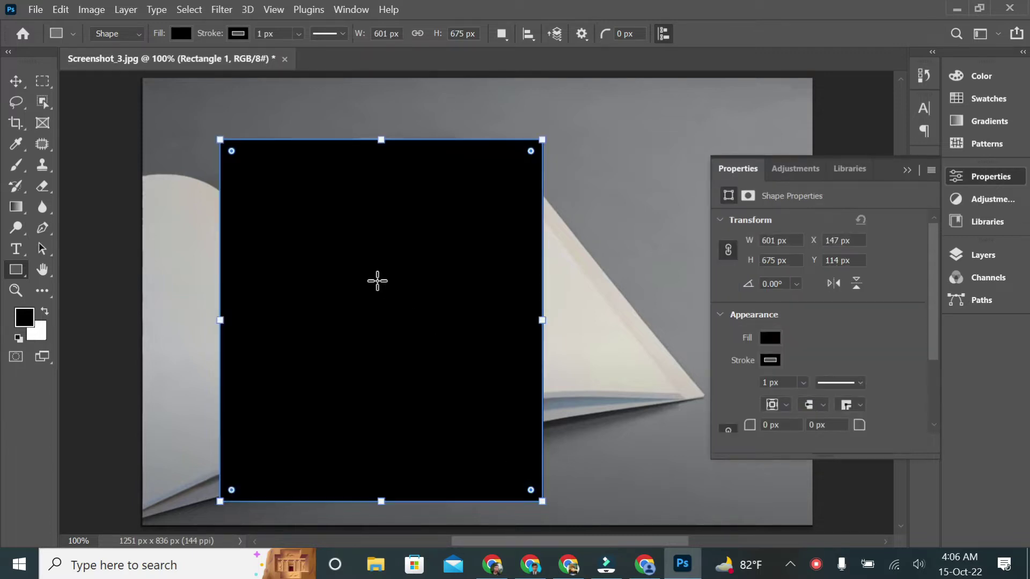
click(908, 170)
Set the Rectangle 1 layer's fill colour to pure white (ffffff)
click(970, 260)
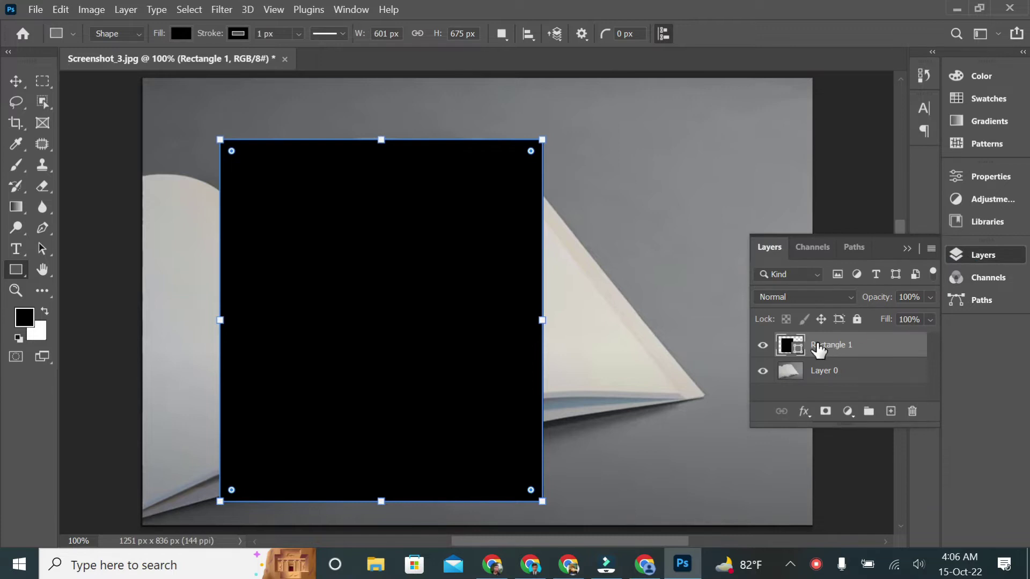
double_click(798, 349)
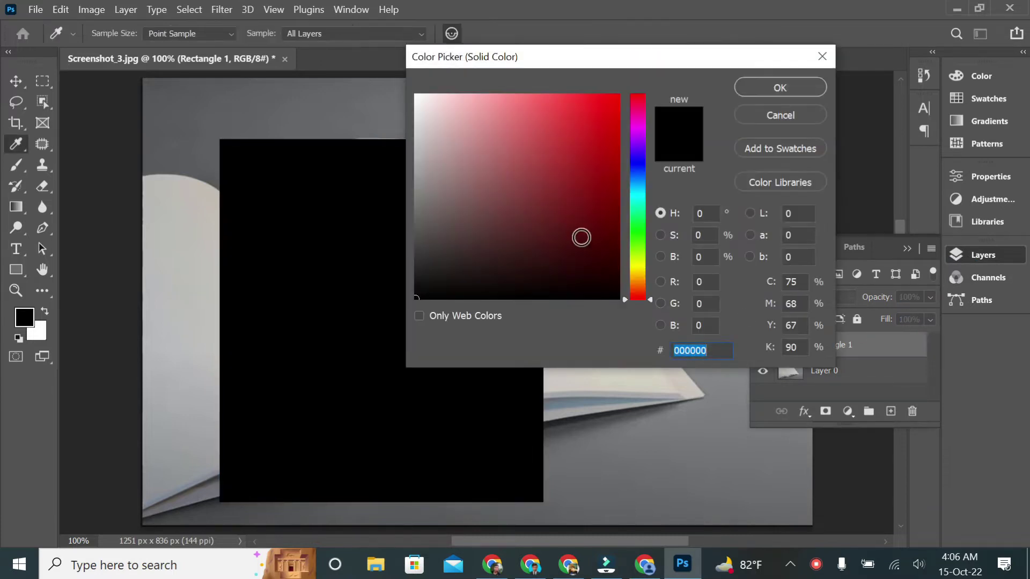
click(415, 95)
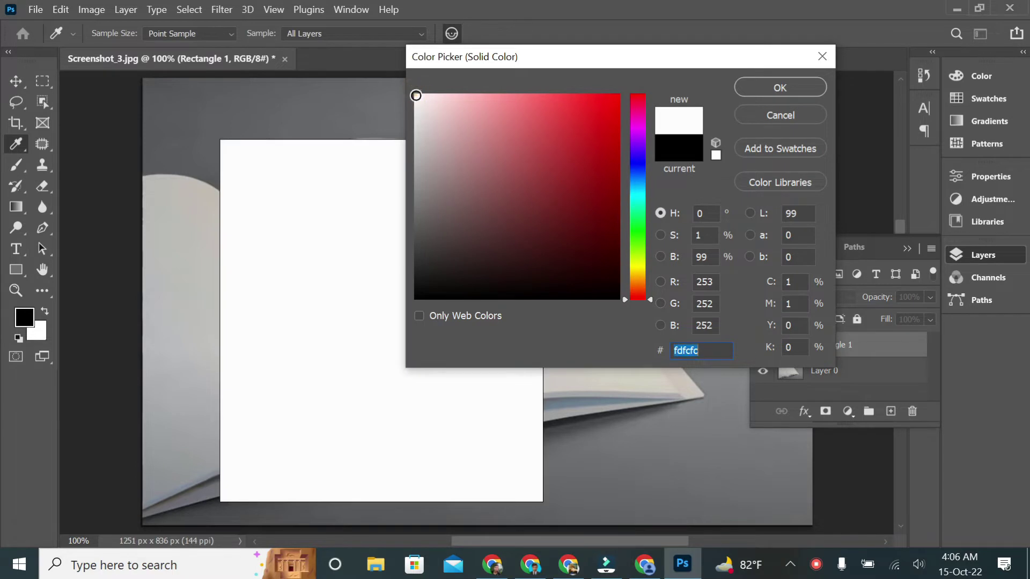
click(413, 93)
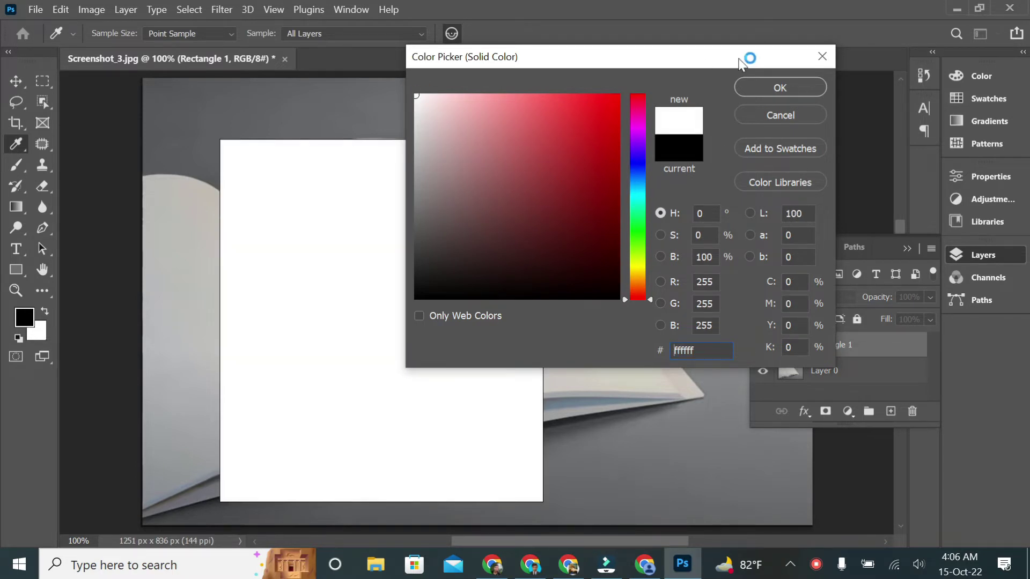
click(780, 87)
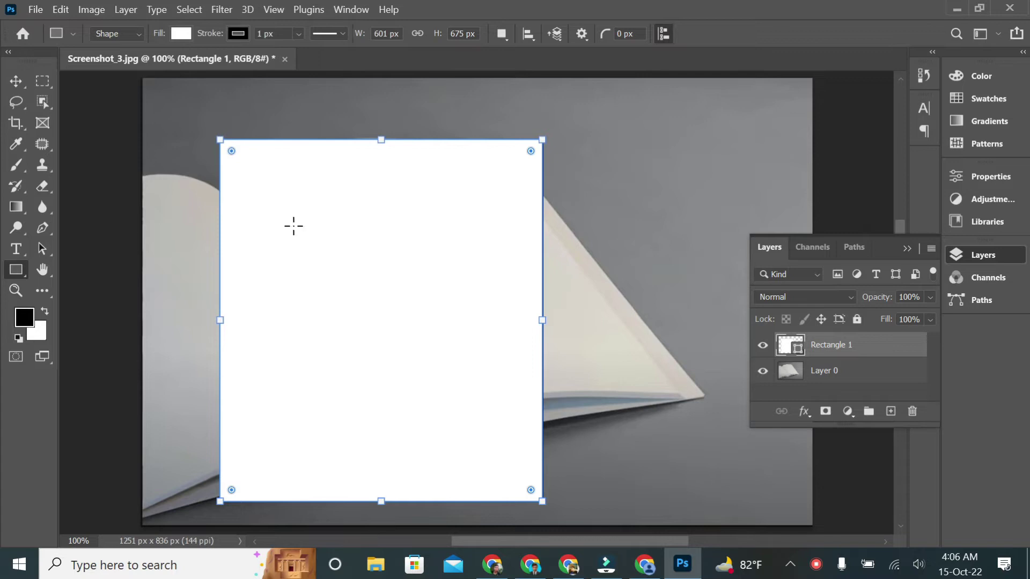
click(15, 81)
Drag Rectangle 1 up and right onto the right page and set its opacity to 50%
mouse_move(310, 275)
mouse_down()
mouse_move(397, 249)
mouse_move(383, 249)
mouse_up()
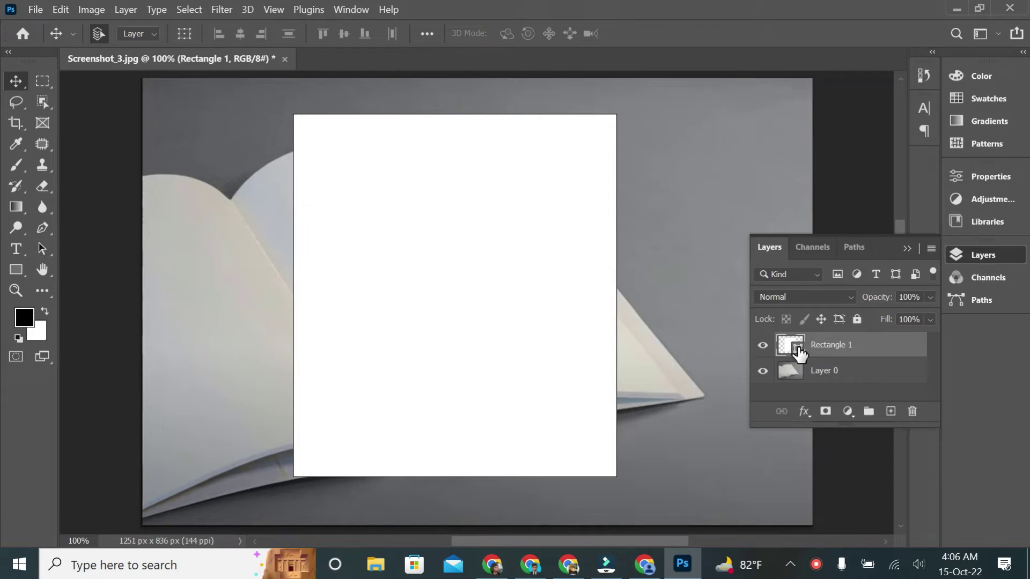
click(930, 298)
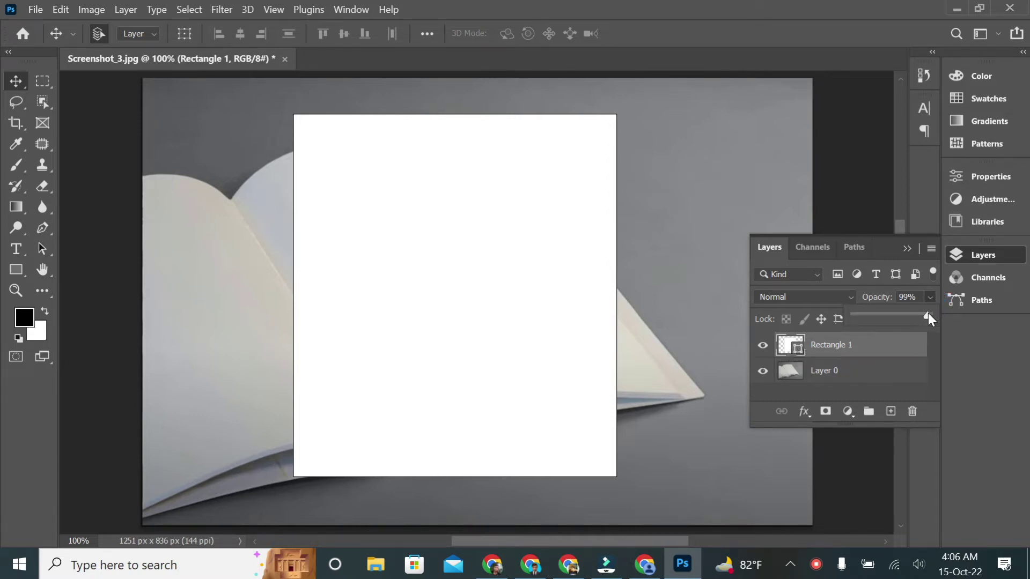
drag(883, 317, 892, 317)
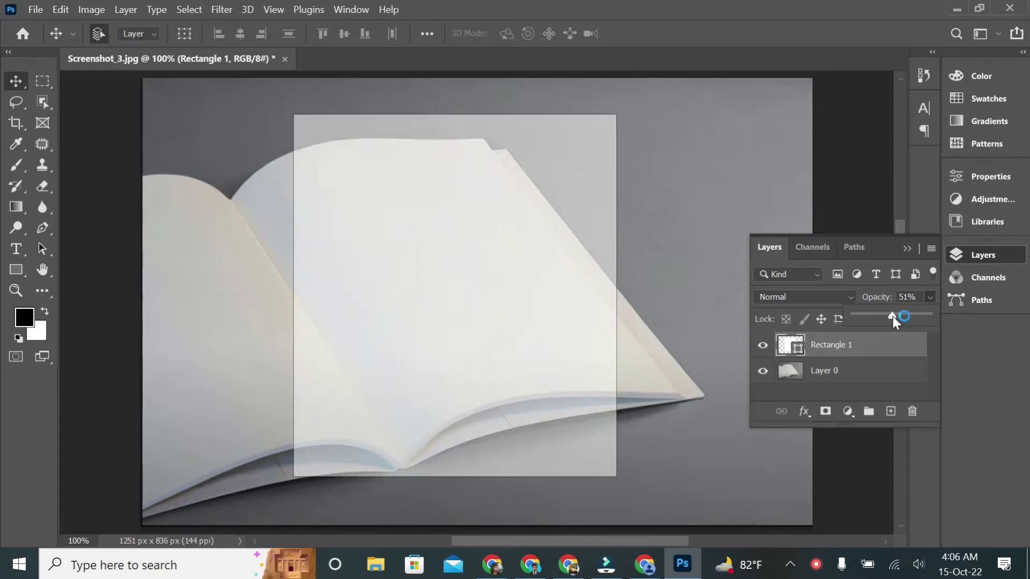
drag(896, 317, 897, 317)
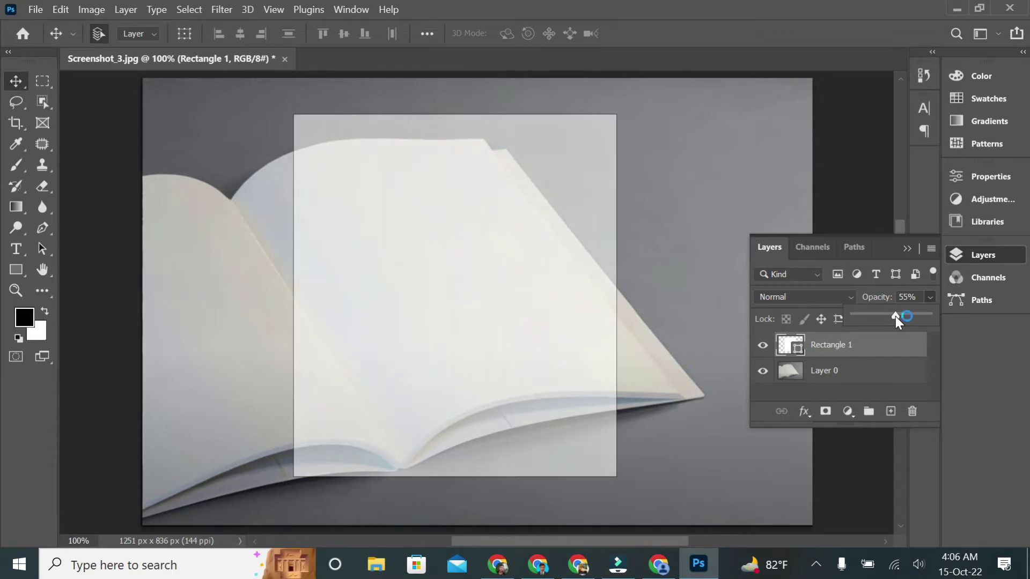
drag(889, 317, 892, 317)
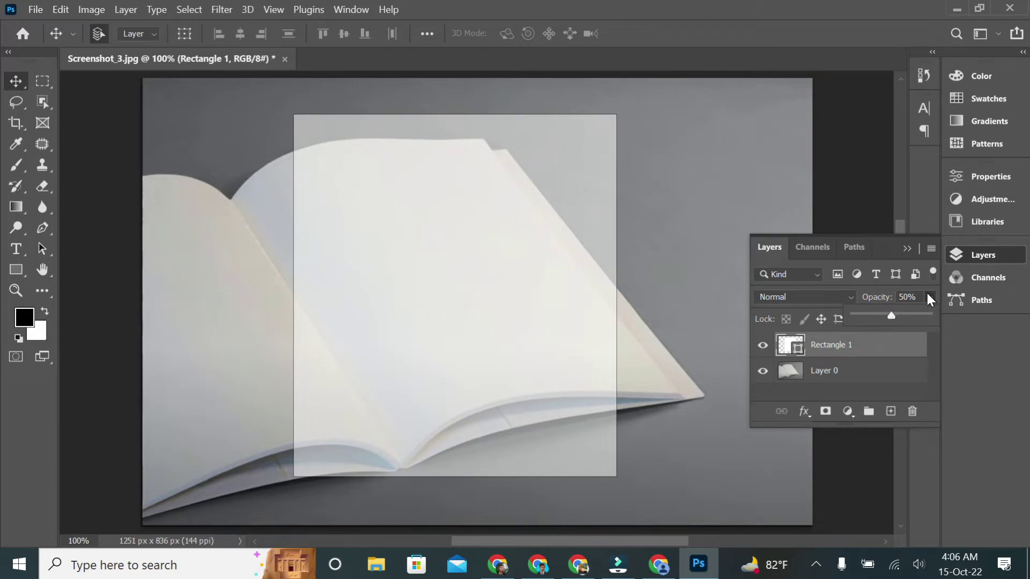
Convert Rectangle 1 into a smart object and start a free transform
right_click(835, 346)
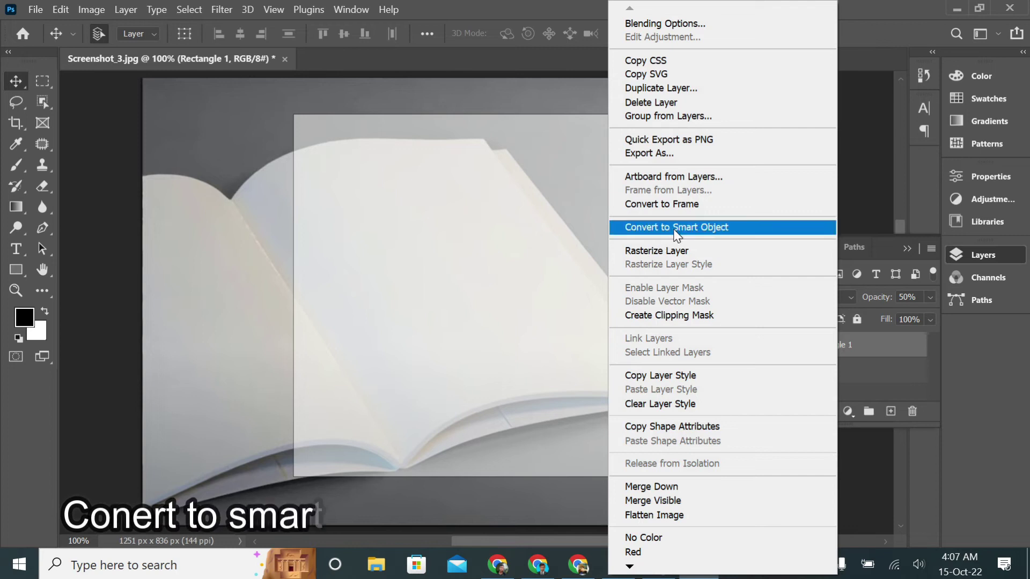
click(672, 227)
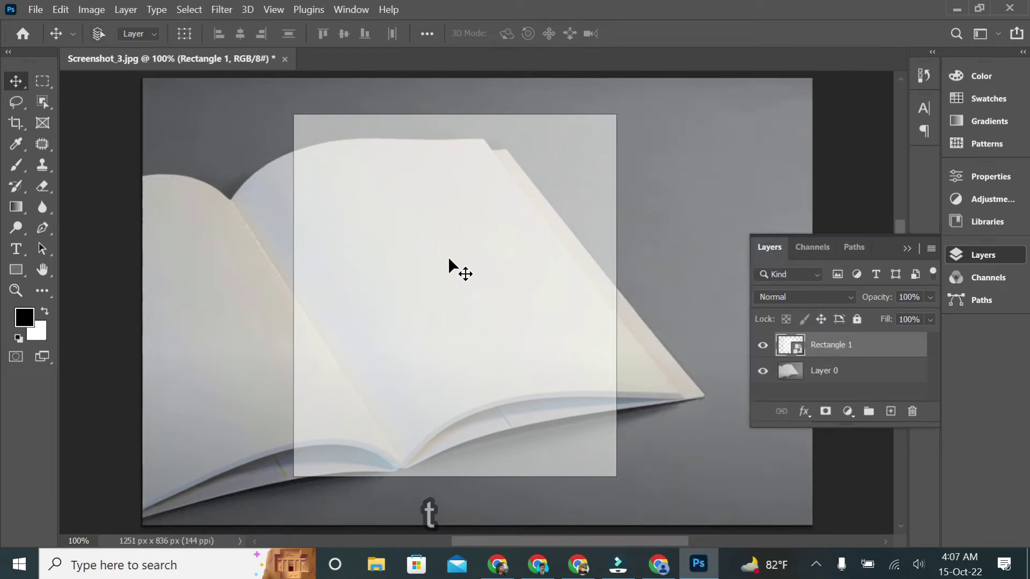
key(ctrl+t)
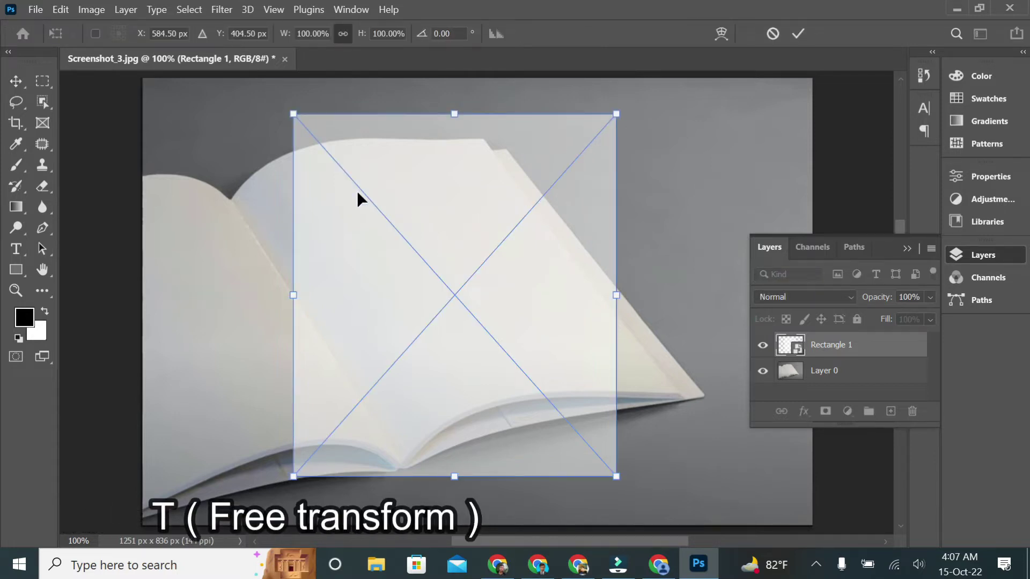
Ctrl-drag all four corner handles onto the right page's four corners
drag(293, 114, 232, 197)
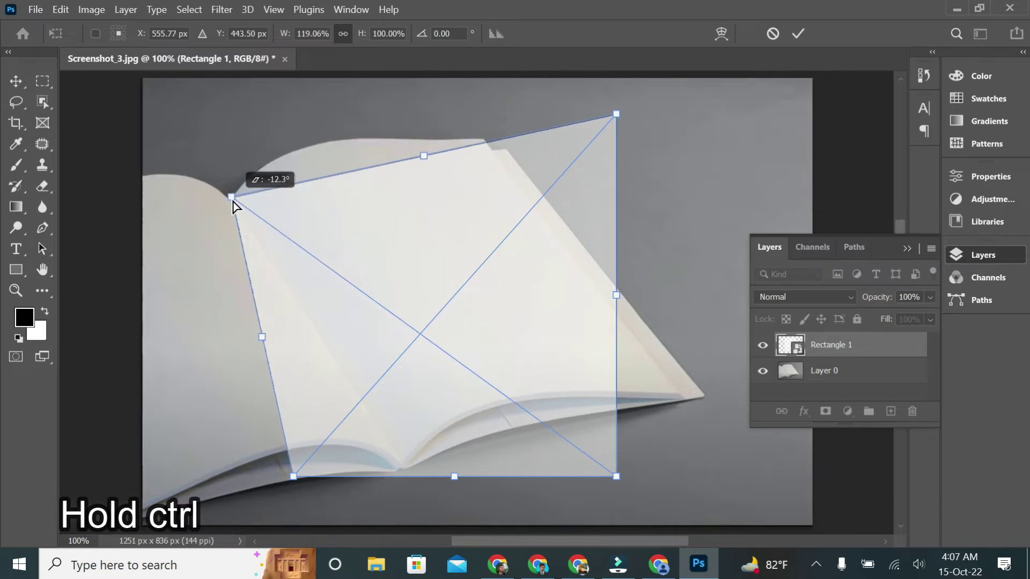
drag(233, 202, 230, 202)
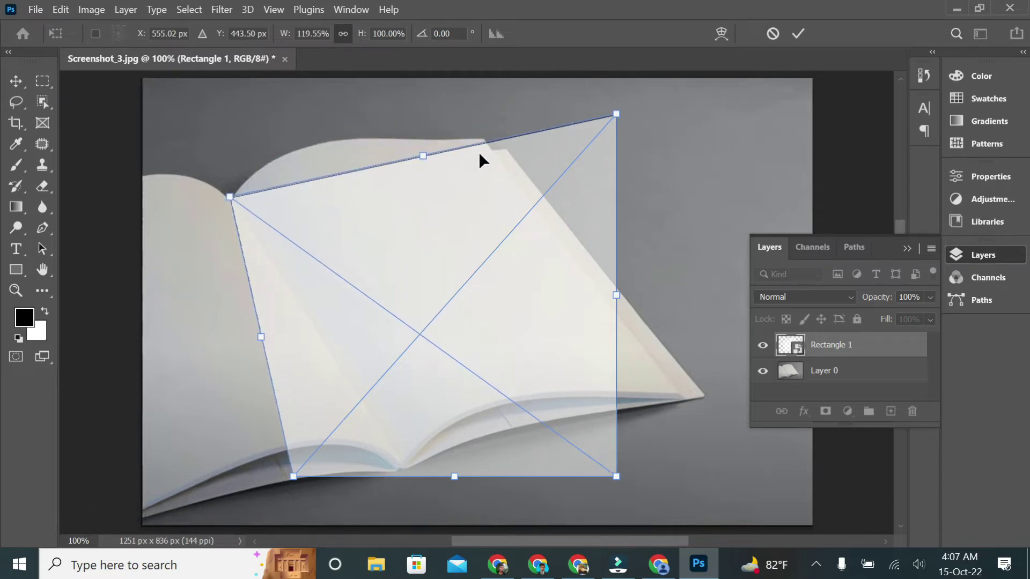
drag(615, 115, 483, 140)
drag(617, 478, 676, 395)
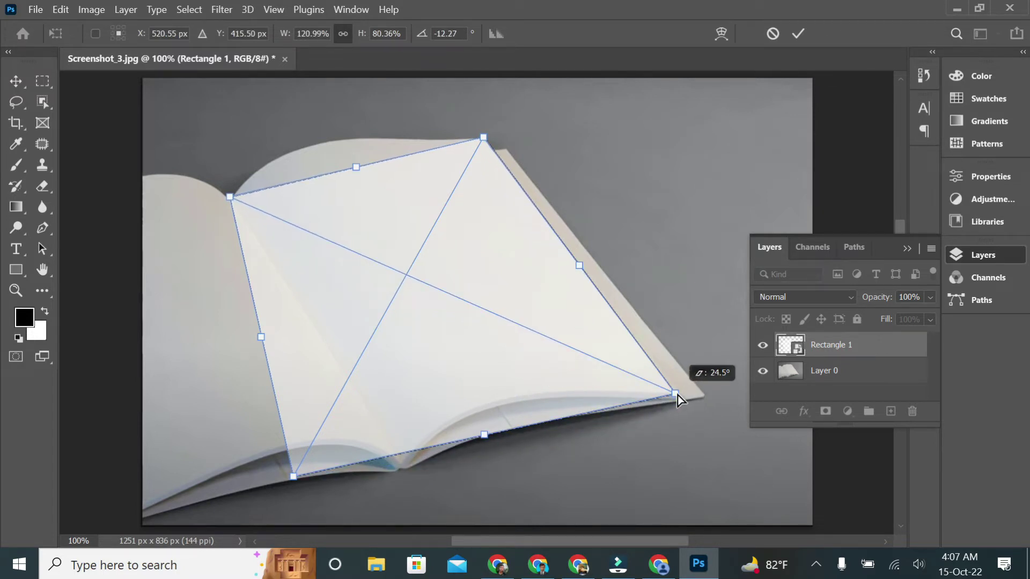
drag(677, 394, 678, 393)
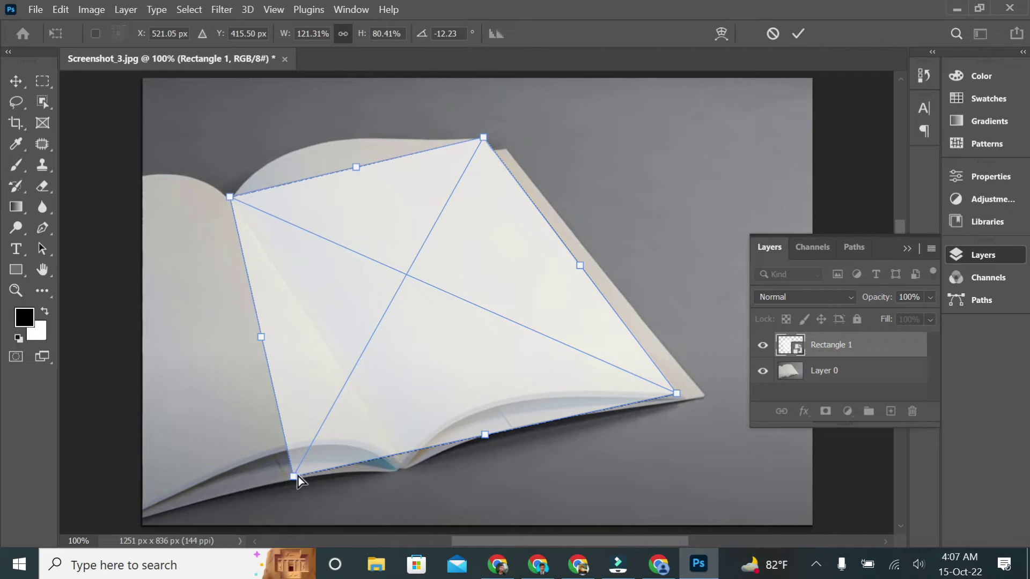
drag(295, 477, 404, 462)
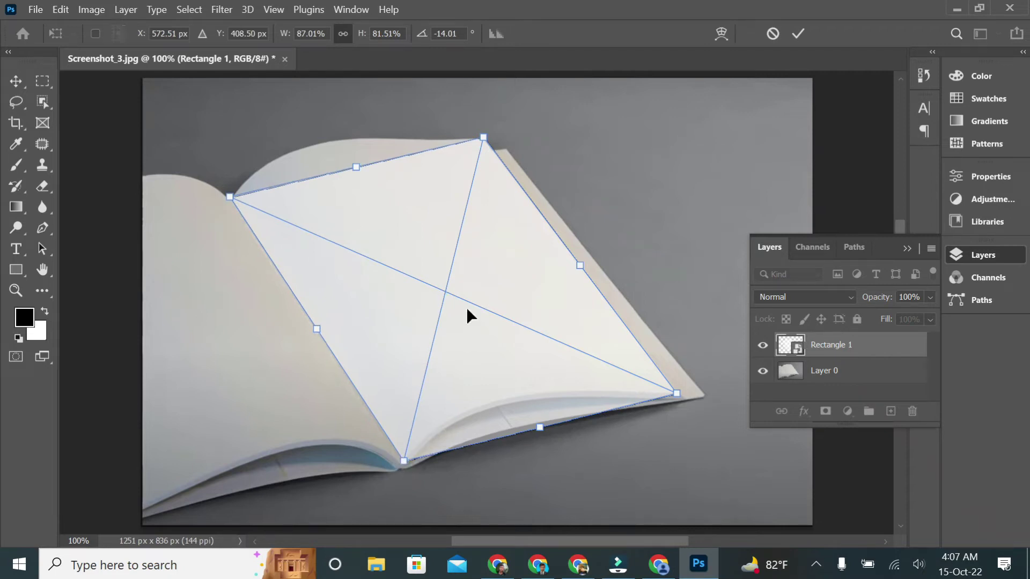
Switch the transform to Warp, with warp guides always shown
right_click(457, 280)
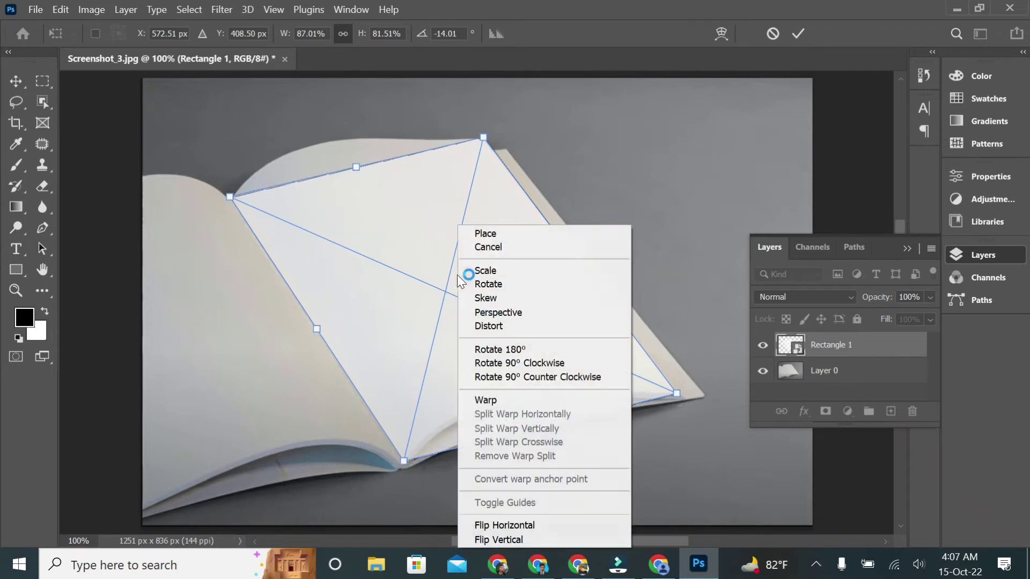
click(499, 398)
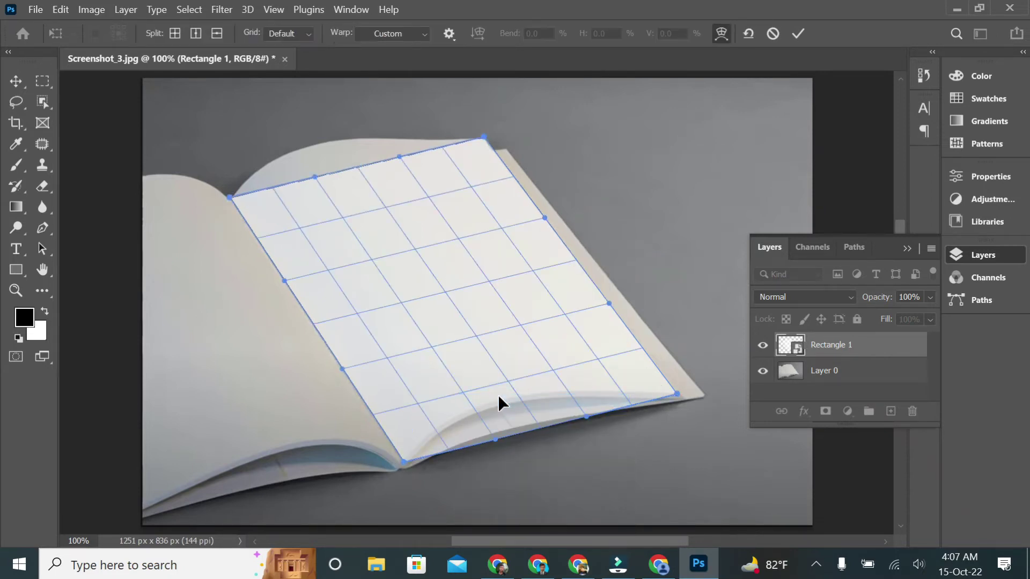
click(449, 34)
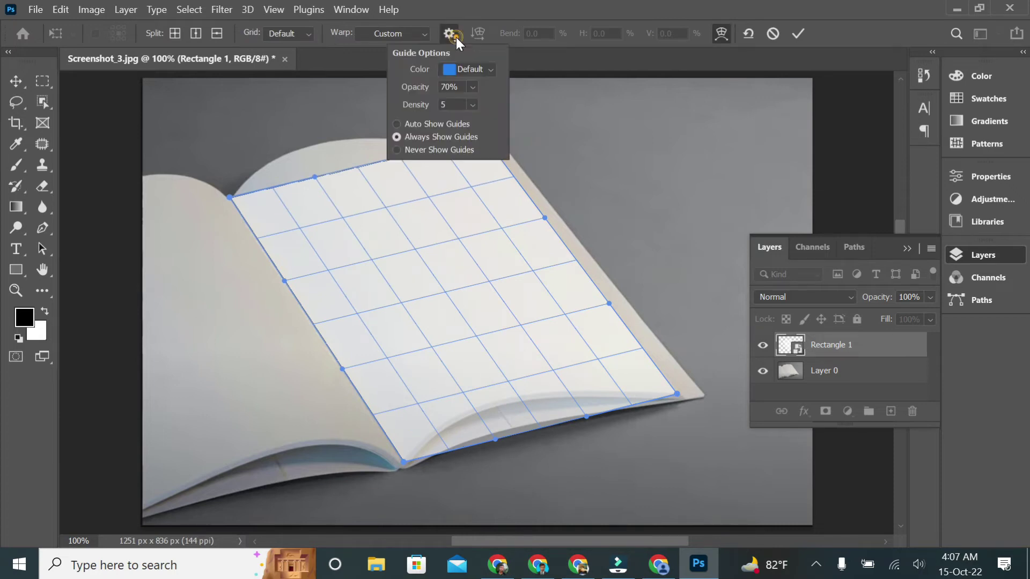
click(397, 124)
click(397, 137)
click(449, 34)
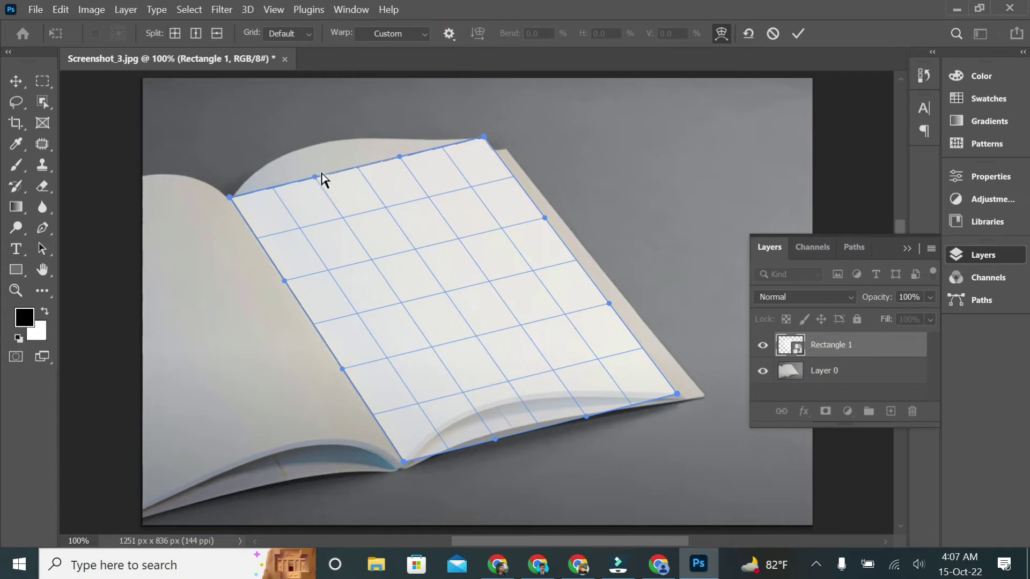
Bend the warp's top edge to follow the page's curved top
drag(316, 177, 286, 121)
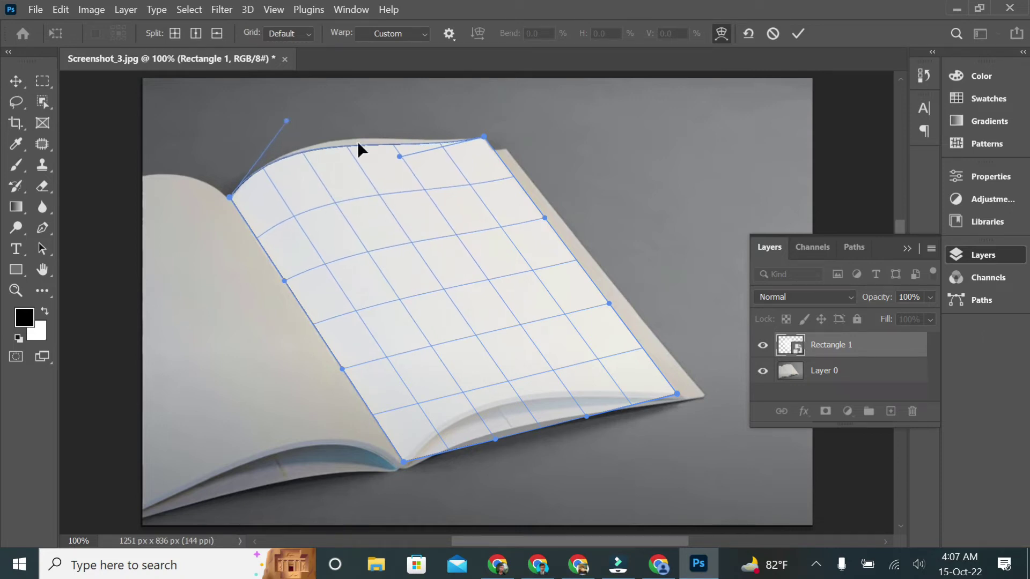
drag(398, 156, 391, 138)
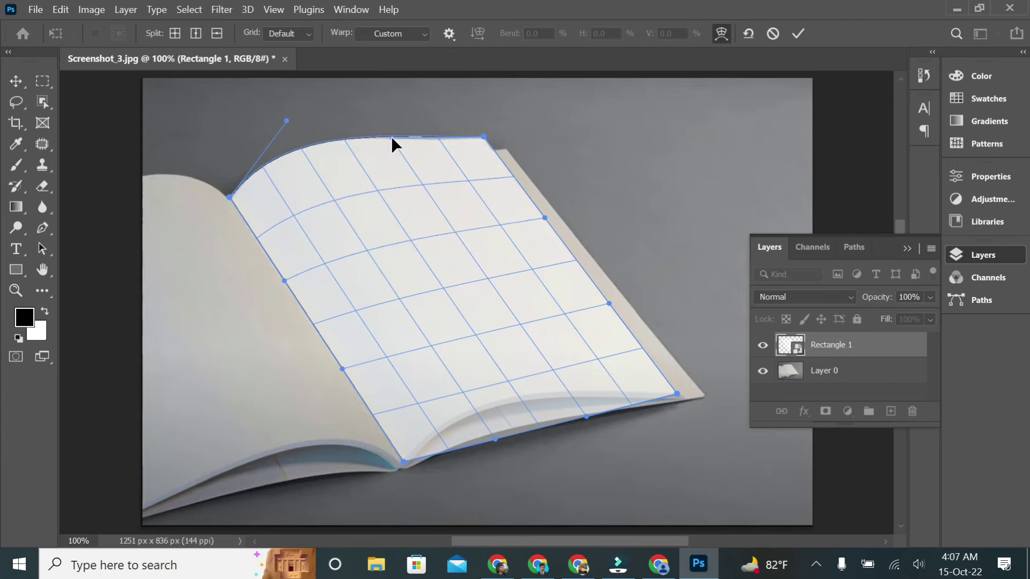
click(286, 121)
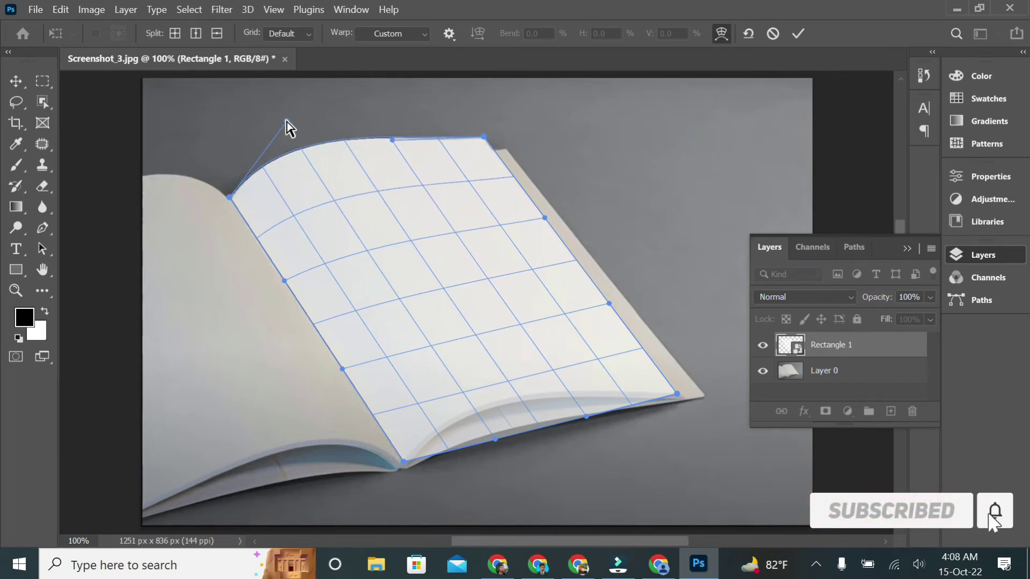
mouse_move(390, 137)
mouse_down()
mouse_move(409, 137)
mouse_move(387, 146)
mouse_up()
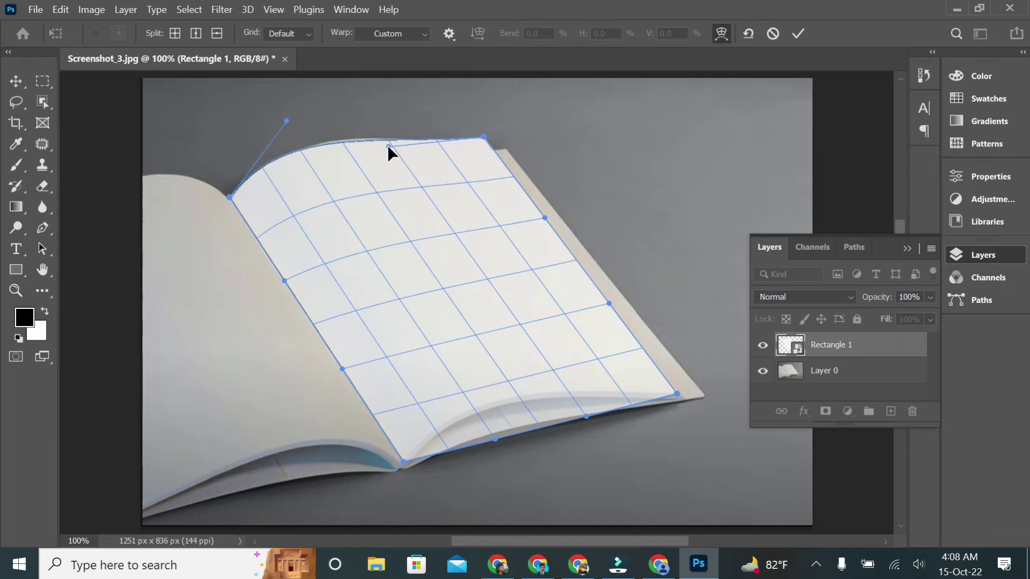
drag(288, 120, 302, 115)
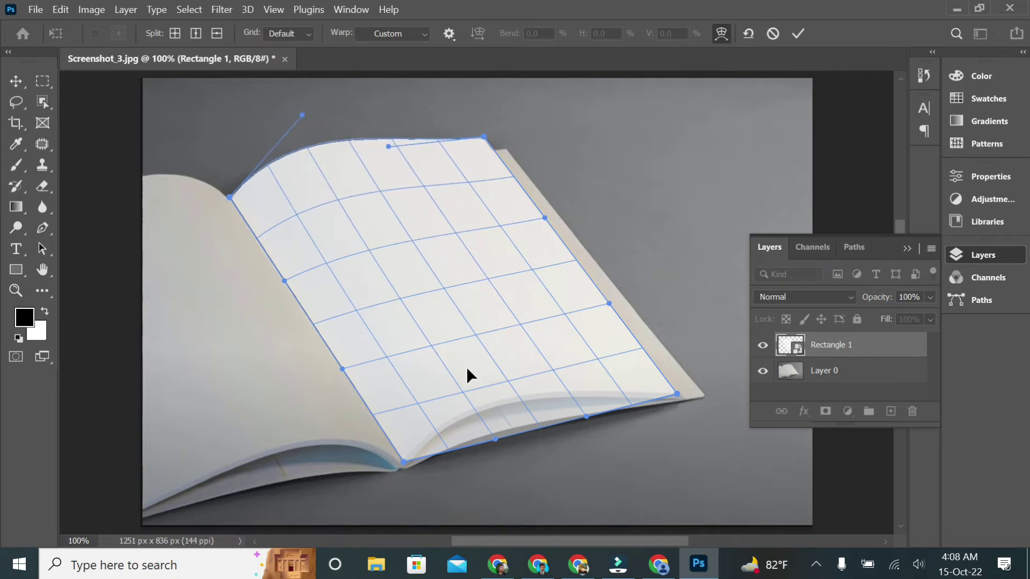
Curve the bottom edge, interior and right edge to fit the page, then commit the warp
drag(496, 441, 473, 361)
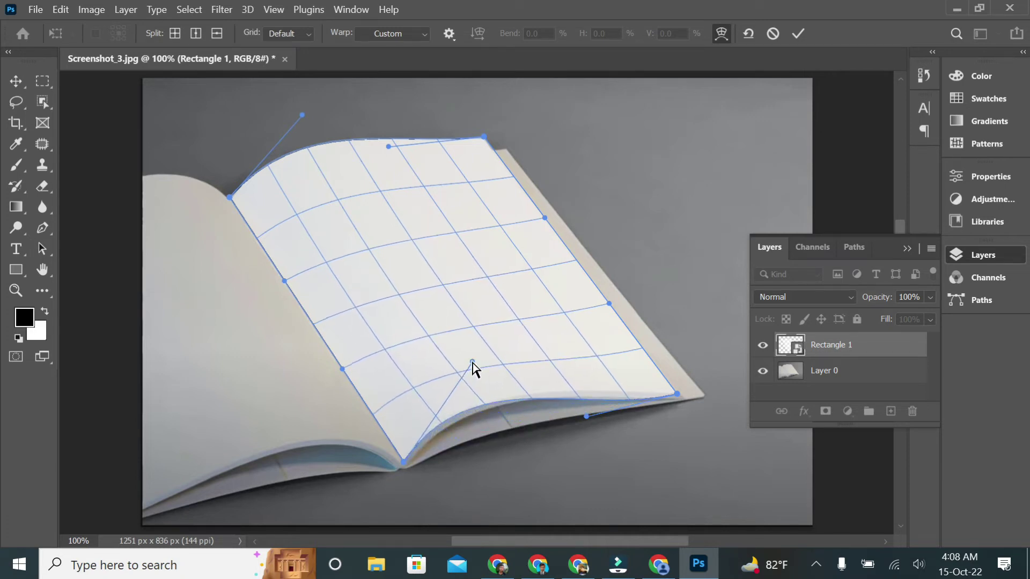
mouse_move(584, 414)
mouse_down()
mouse_move(578, 398)
mouse_move(592, 395)
mouse_up()
drag(471, 359, 471, 368)
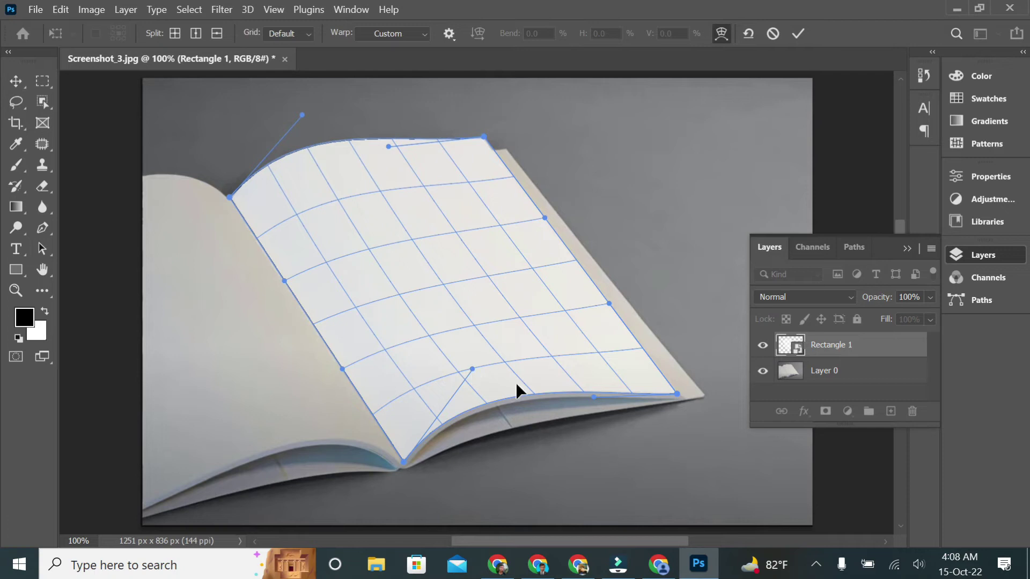
drag(473, 327, 461, 312)
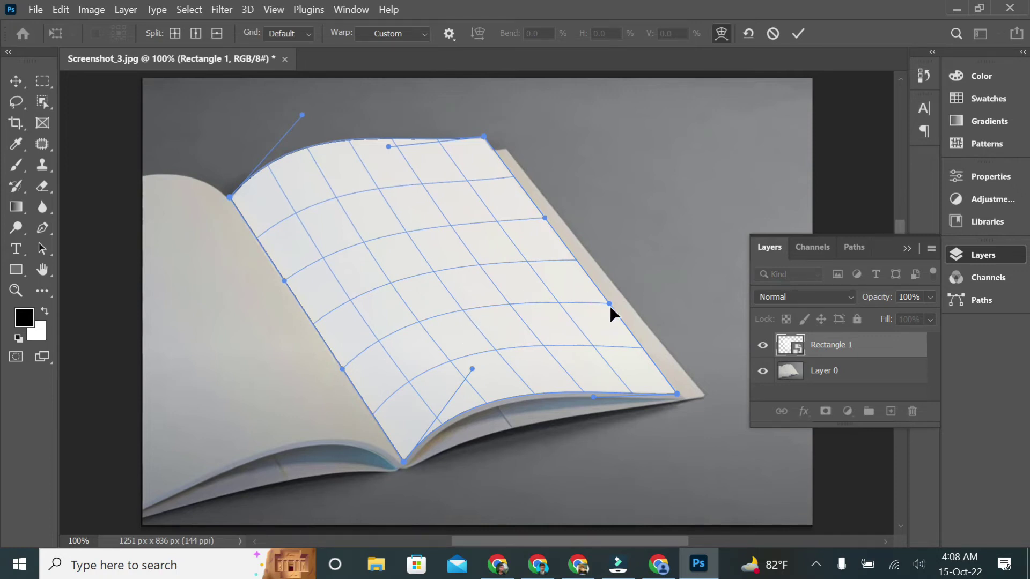
drag(609, 303, 617, 315)
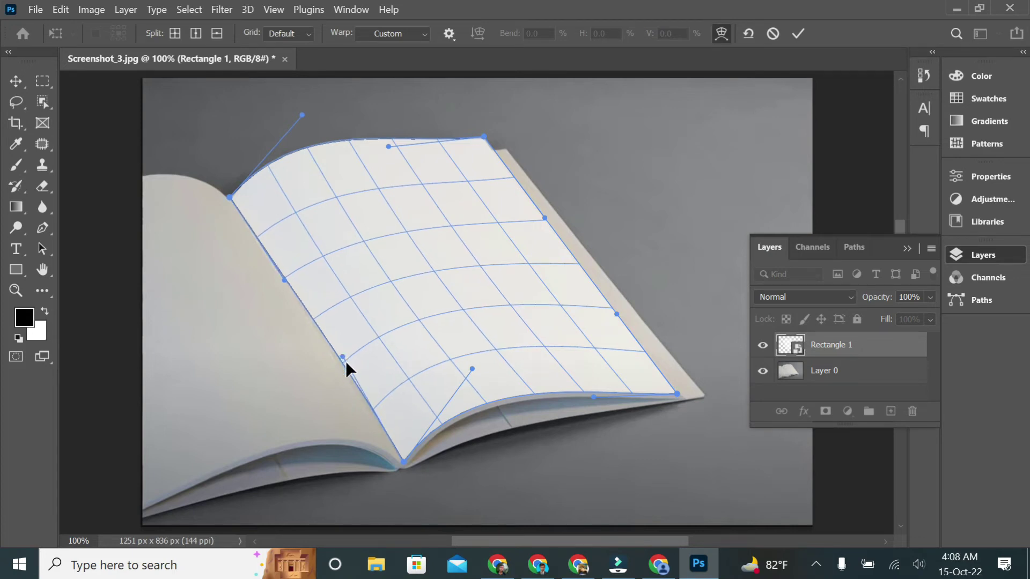
drag(447, 337, 448, 331)
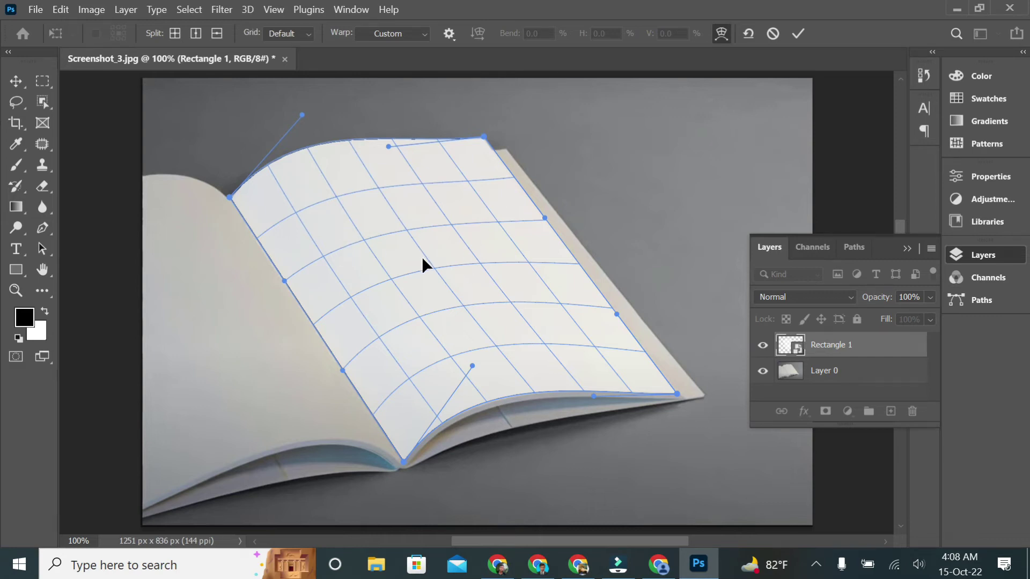
drag(410, 262, 411, 263)
click(797, 34)
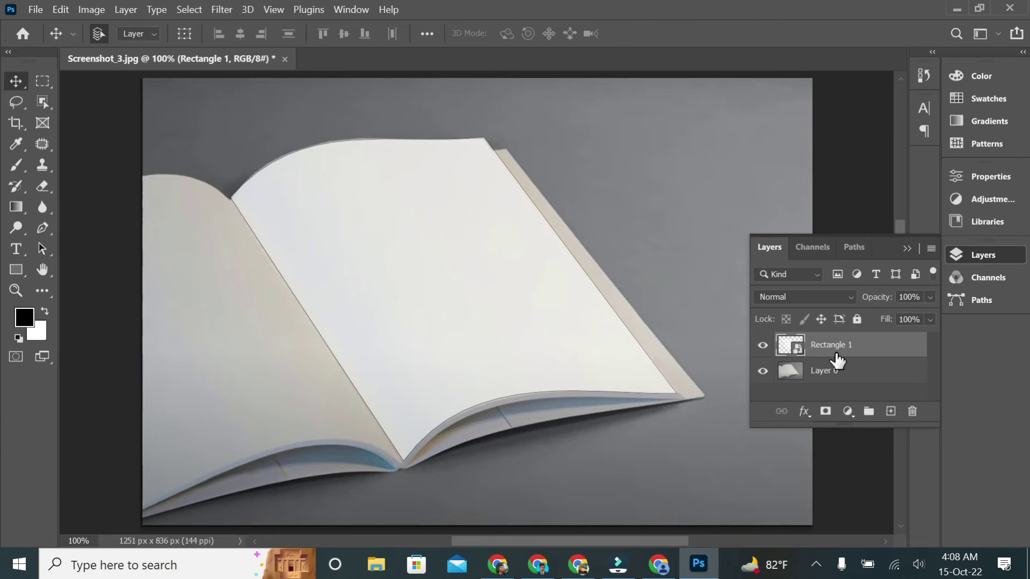
Open Rectangle 1's contents as Rectangle 12.psb and hide its white shape layer
double_click(790, 350)
double_click(792, 346)
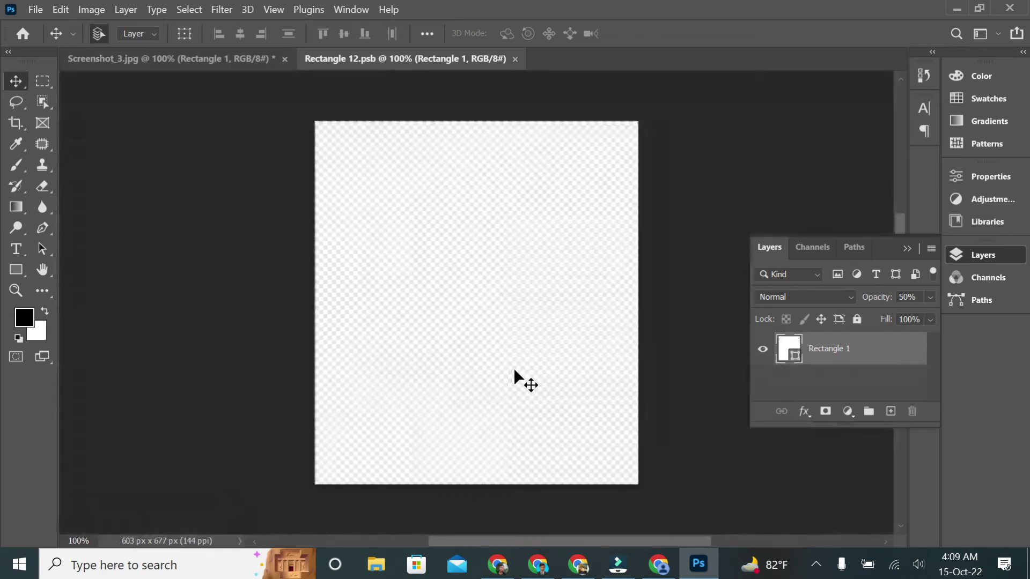
click(15, 250)
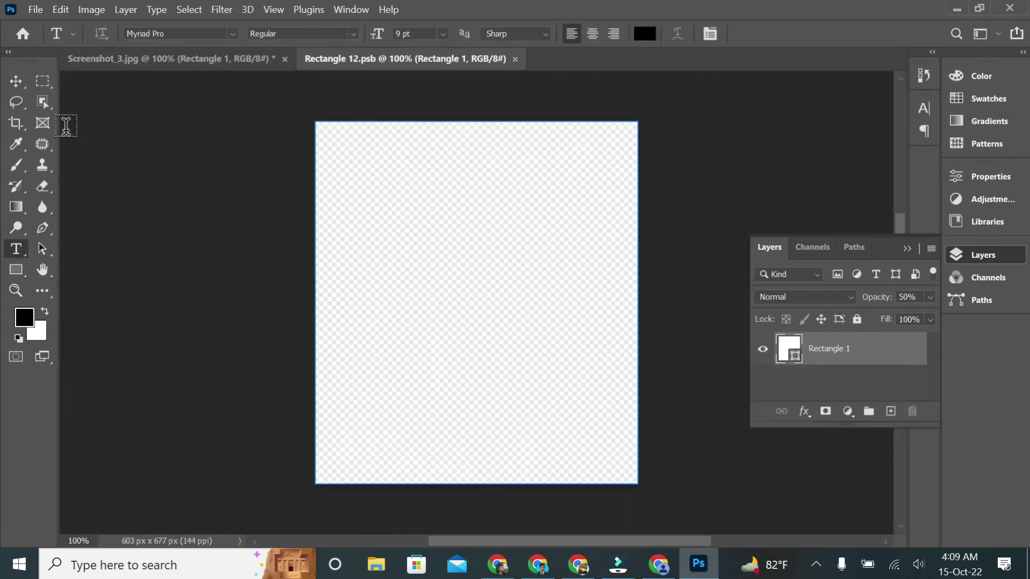
click(762, 349)
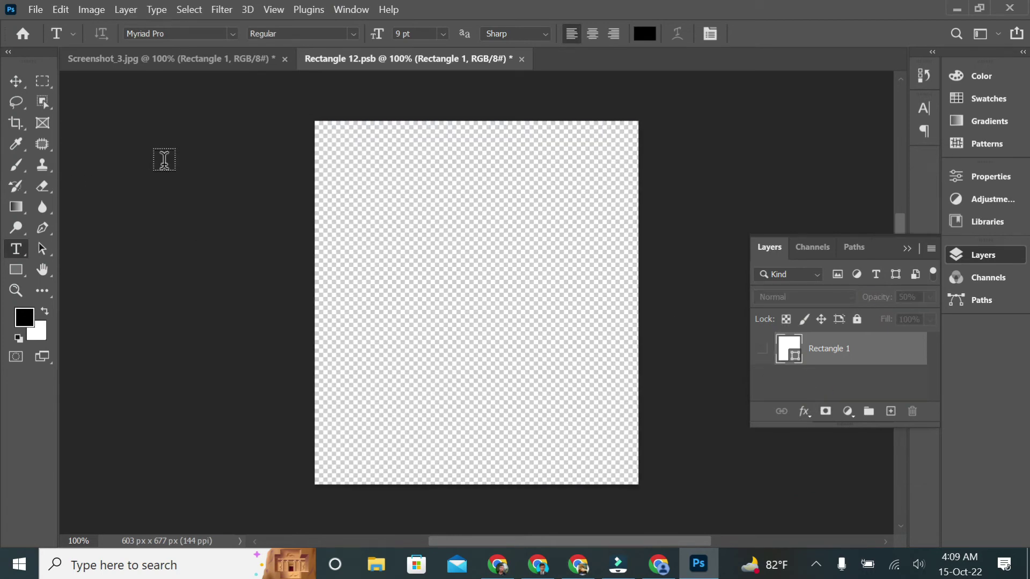
Draw a paragraph text box across the canvas and paste a second Lorem ipsum paragraph
drag(327, 139, 619, 453)
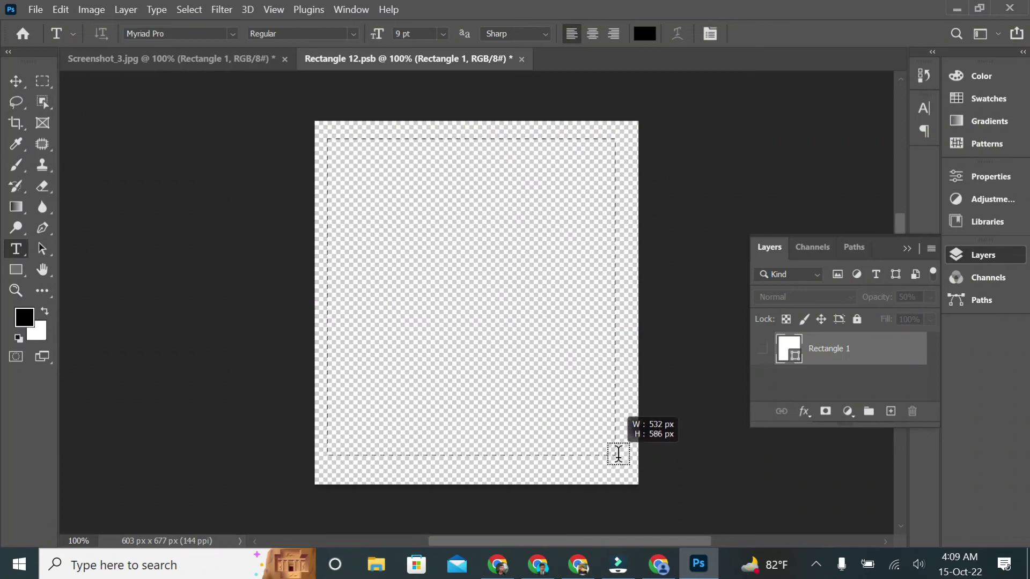
drag(619, 454, 620, 459)
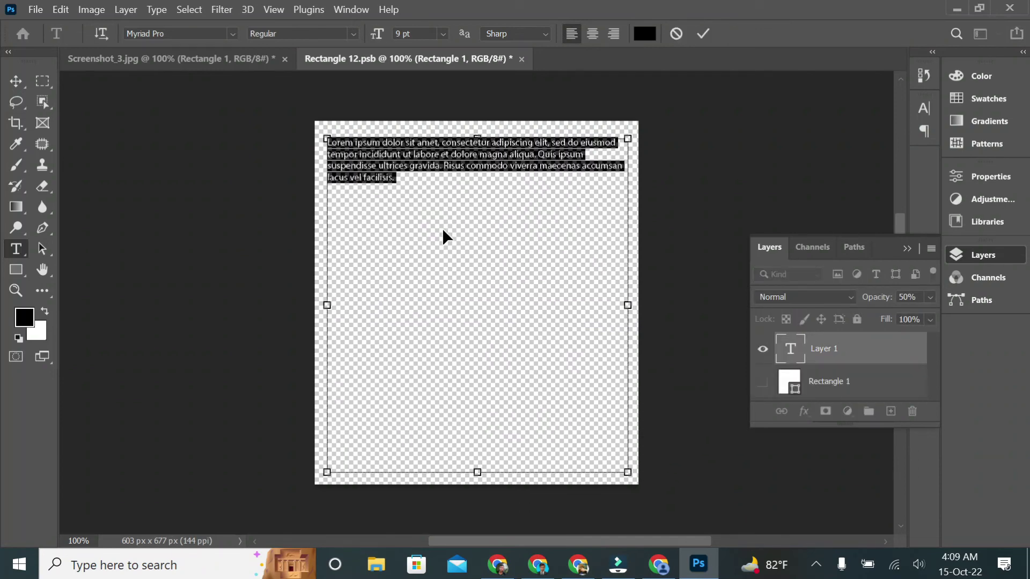
click(409, 190)
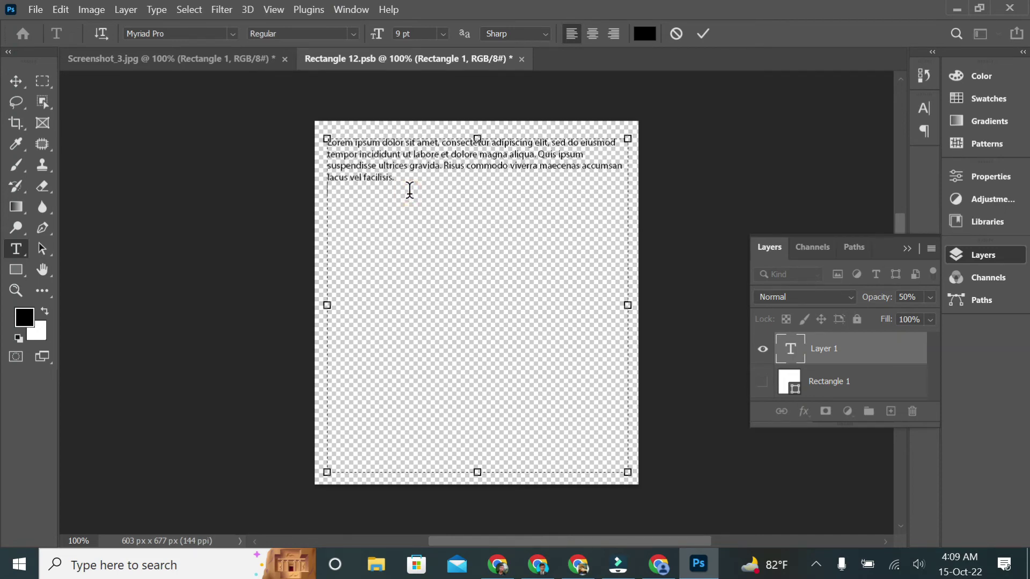
text(Lorem ipsum dolor sit amet, consectetur adipiscing elit, sed do eiusmod tempor incididunt ut labore et dolore magna aliqua. Quis ipsum suspendisse ultrices gravida. Risus commodo viverra maecenas accumsan lacus vel facilisis.)
key(ctrl+Return)
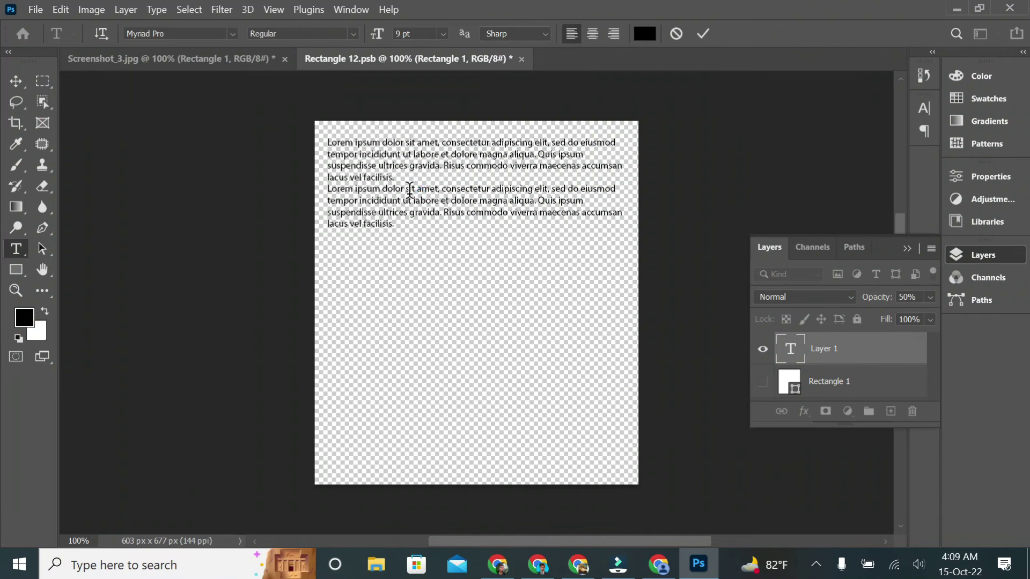
Undo a stray text layer and paste more Lorem ipsum paragraphs until the box is full
click(381, 229)
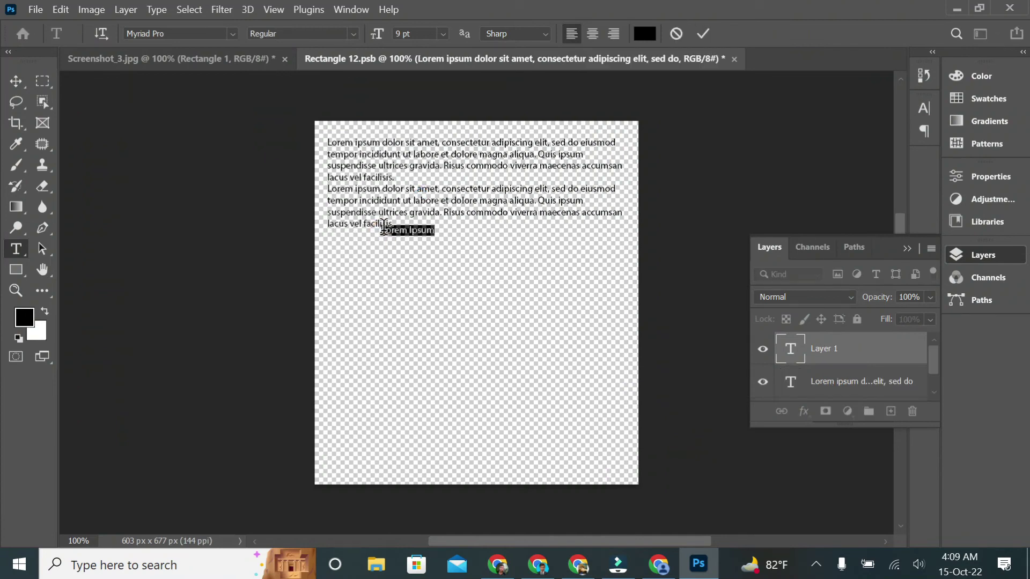
click(703, 33)
key(ctrl+z)
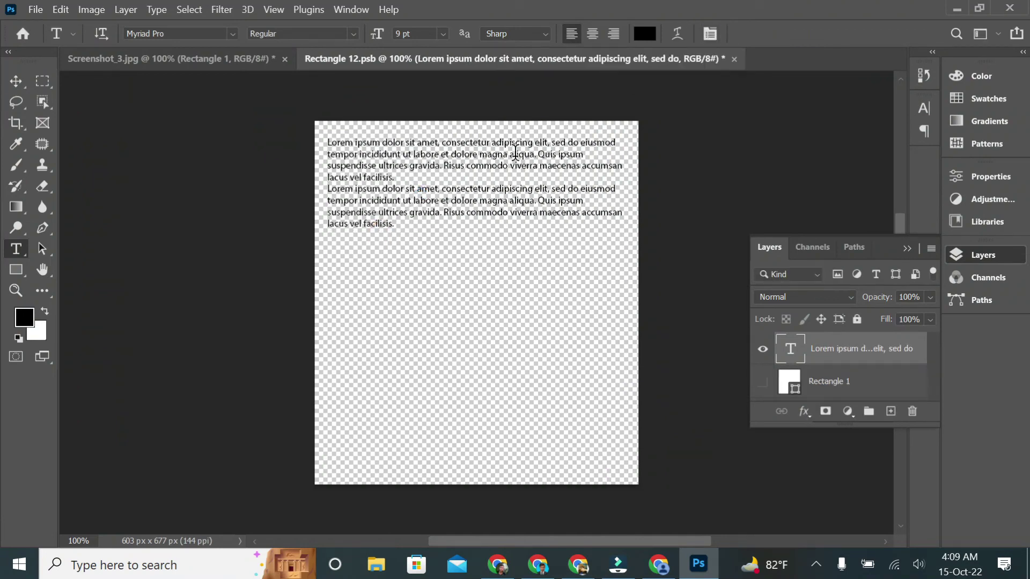
click(394, 228)
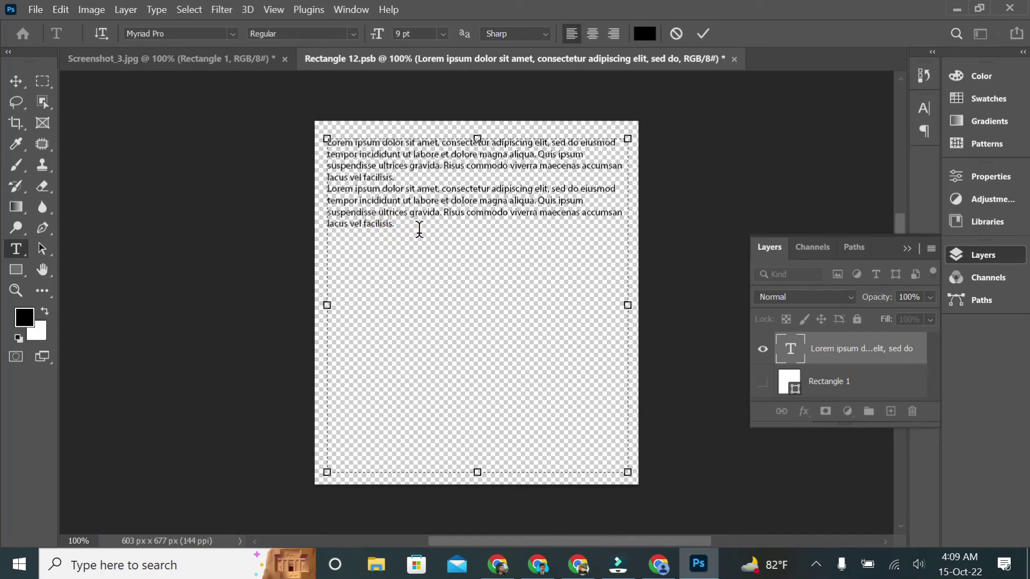
text(Lorem ipsum dolor sit amet, consectetur adipiscing elit, sed do eiusmod tempor incididunt ut labore et dolore magna aliqua. Quis ipsum suspendisse ultrices gravida. Risus commodo viverra maecenas accumsan lacus vel facilisis.)
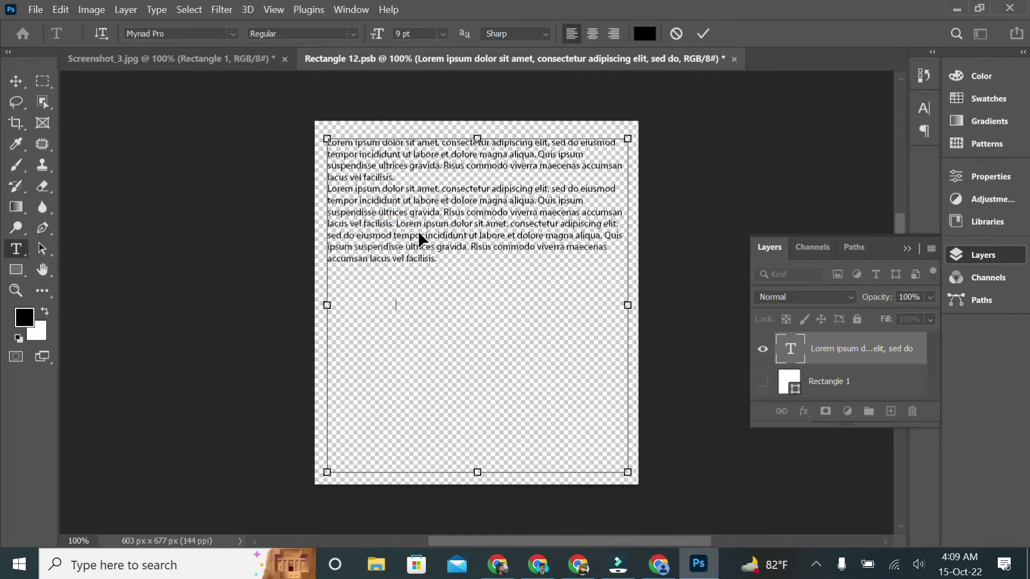
text(Lorem ipsum dolor sit amet, consectetur adipiscing elit, sed do eiusmod tempor incididunt ut labore et dolore magna aliqua. Quis ipsum suspendisse ultrices gravida. Risus commodo viverra maecenas accumsan lacus vel facilisis.)
text(Lorem ipsum dolor sit amet, consectetur adipiscing elit, sed do eiusmod tempor incididunt ut labore et dolore magna aliqua. Quis ipsum suspendisse ultrices gravida. Risus commodo viverra maecenas accumsan lacus vel facilisis.)
text(Lorem ipsum dolor sit amet, consectetur adipiscing elit, sed do eiusmod tempor incididunt ut labore et dolore magna aliqua. Quis ipsum suspendisse ultrices gravida. Risus commodo viverra maecenas accumsan lacus vel facilisis.)
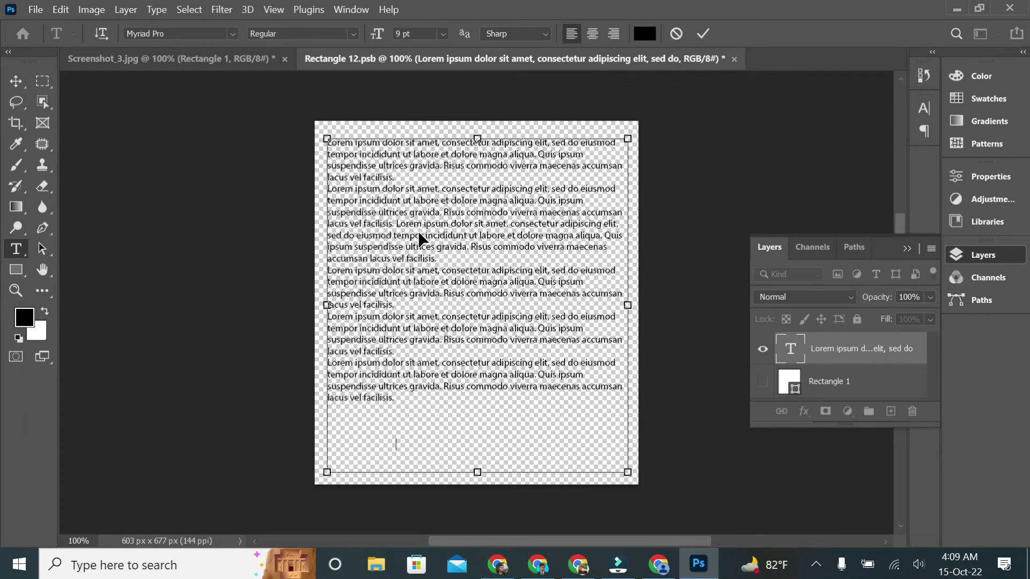
text(Lorem ipsum dolor sit amet, consectetur adipiscing elit, sed do eiusmod tempor incididunt ut labore et dolore magna aliqua. Quis ipsum suspendisse ultrices gravida. Risus commodo viverra maecenas accumsan lacus vel facilisis.)
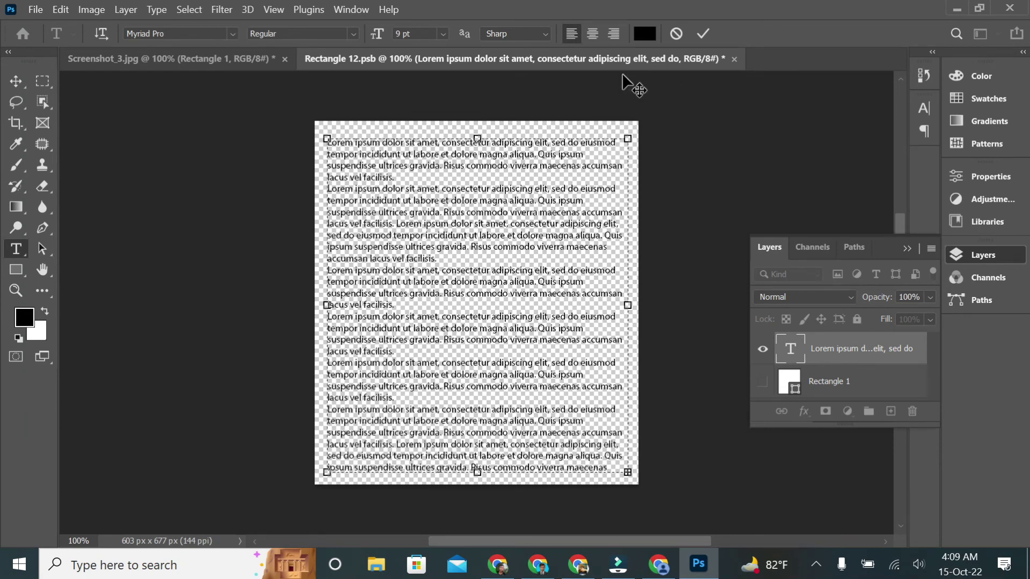
click(703, 33)
Nudge the text 5 px right, show Rectangle 1, then save and close Rectangle 12.psb
key(v)
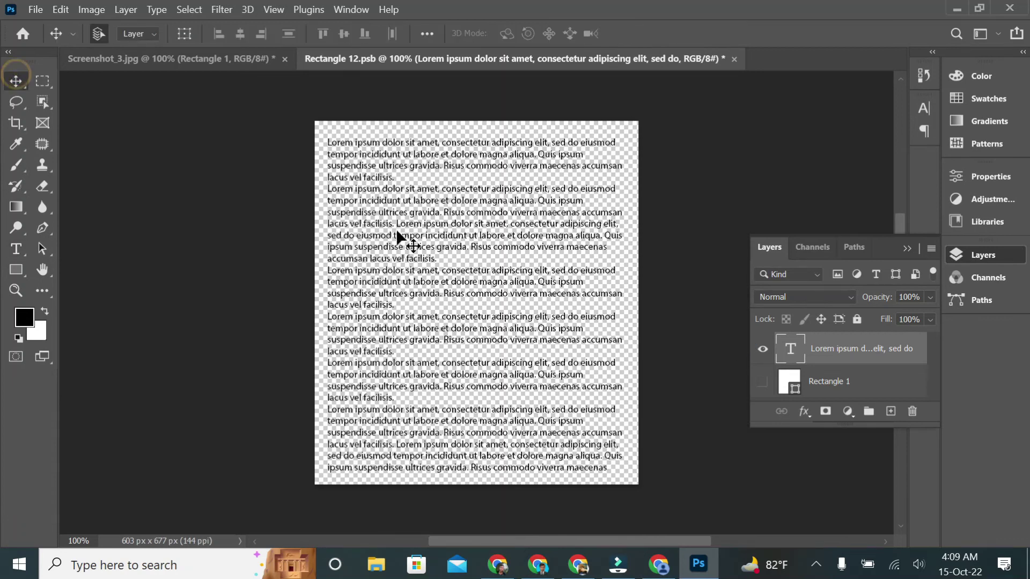
drag(431, 238, 433, 236)
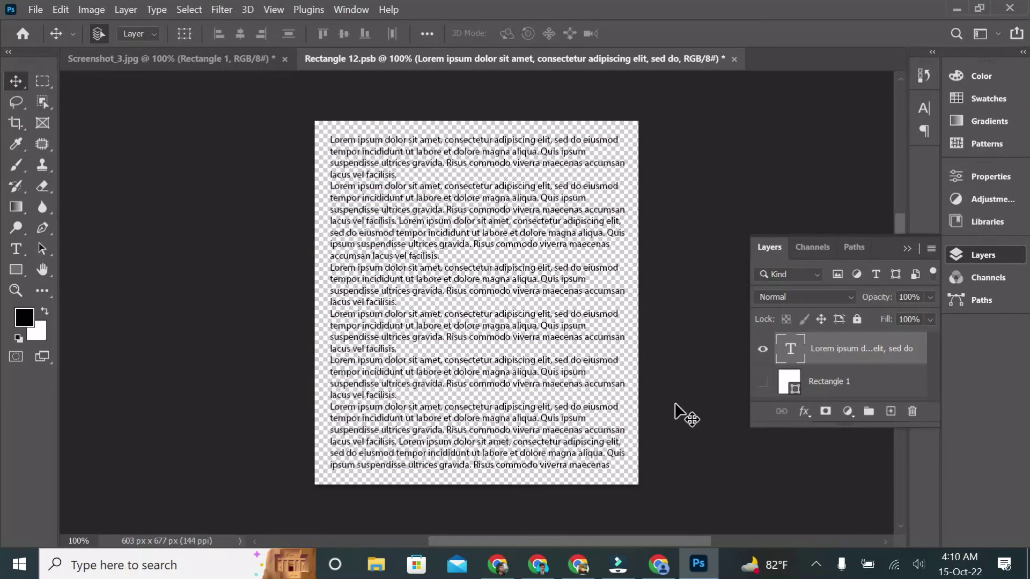
click(762, 382)
key(ctrl+s)
key(ctrl+w)
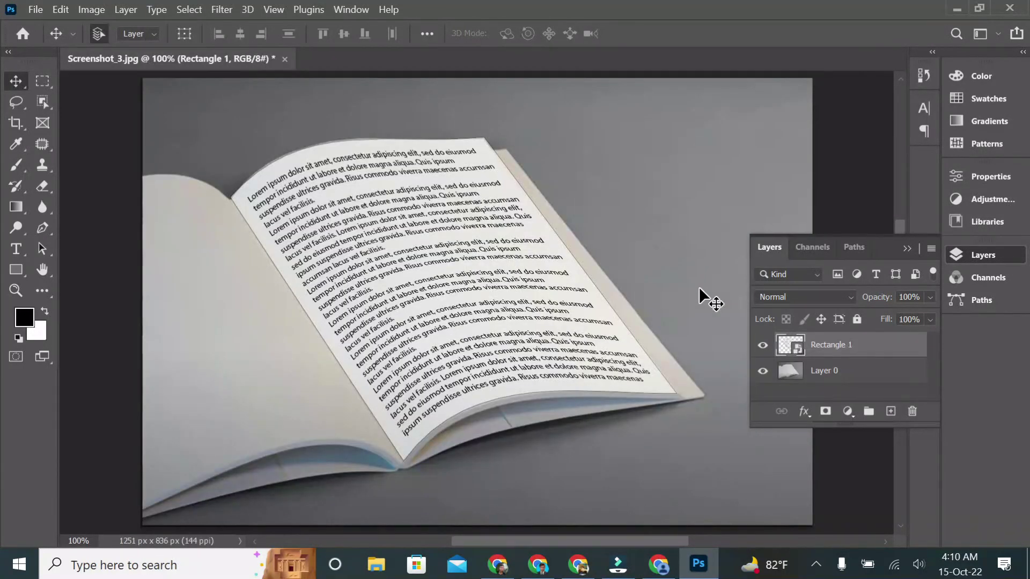